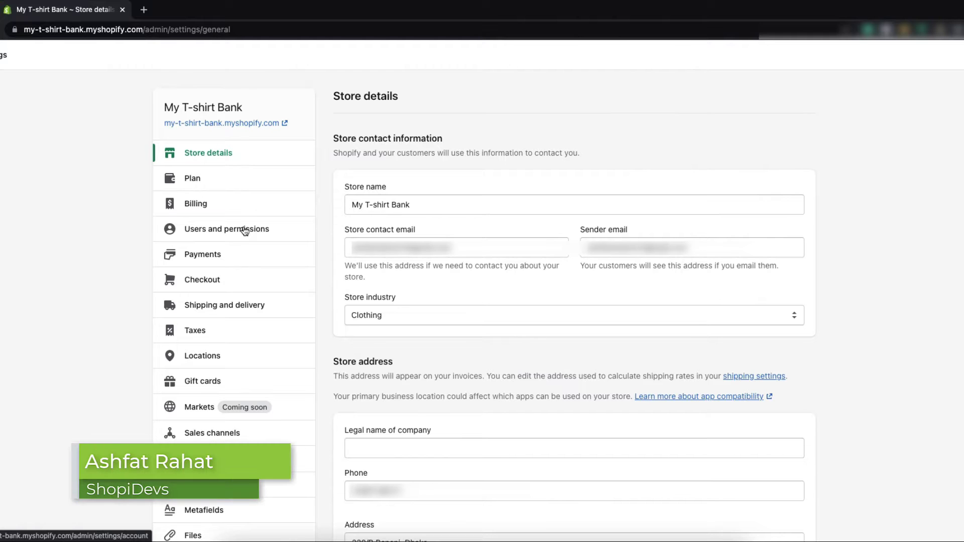
- Open the Users and permissions settings and scroll down to the Staff section
left_click(245, 230)
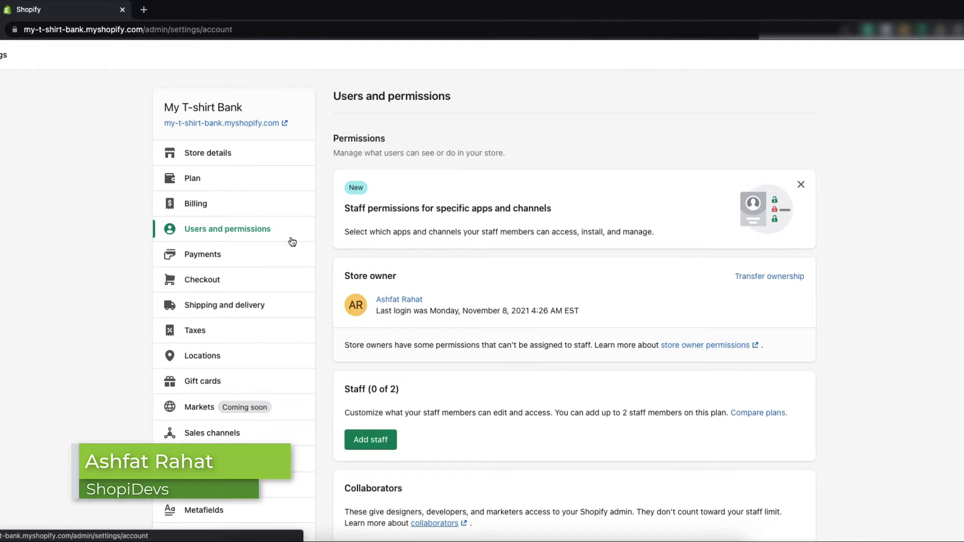
scroll(527, 286, "down", 2)
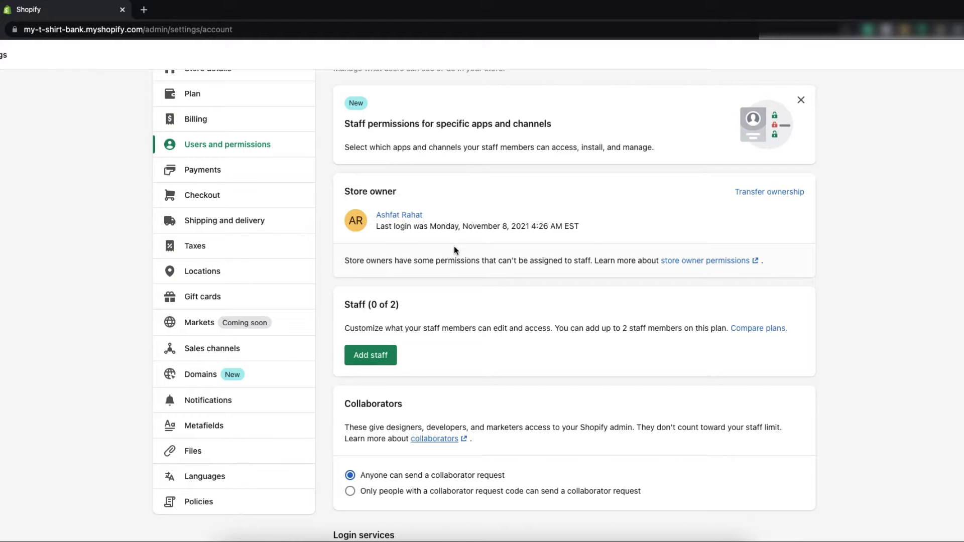
scroll(456, 271, "down", 1)
scroll(457, 274, "down", 1)
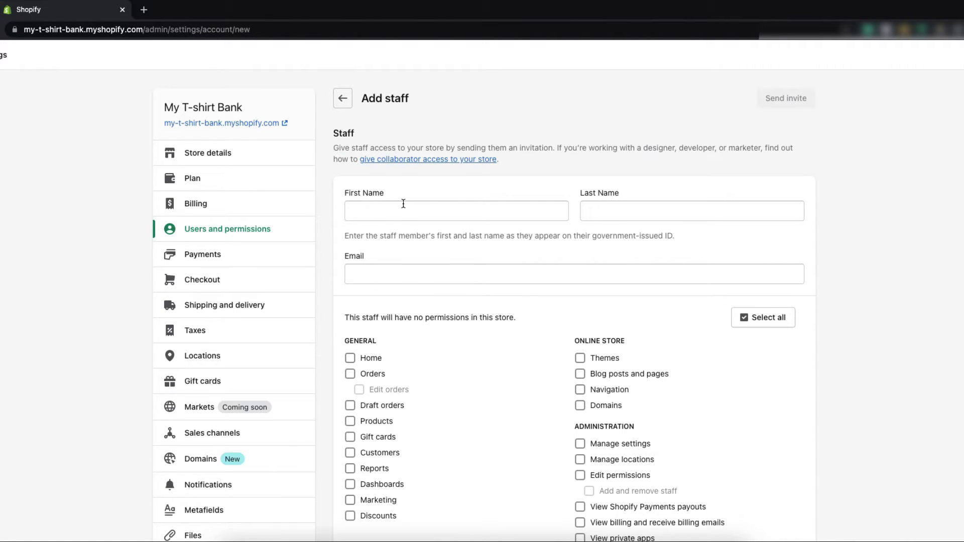
- Enter the staff member's first name, last name and e-mail address in the Add staff form
left_click(403, 203)
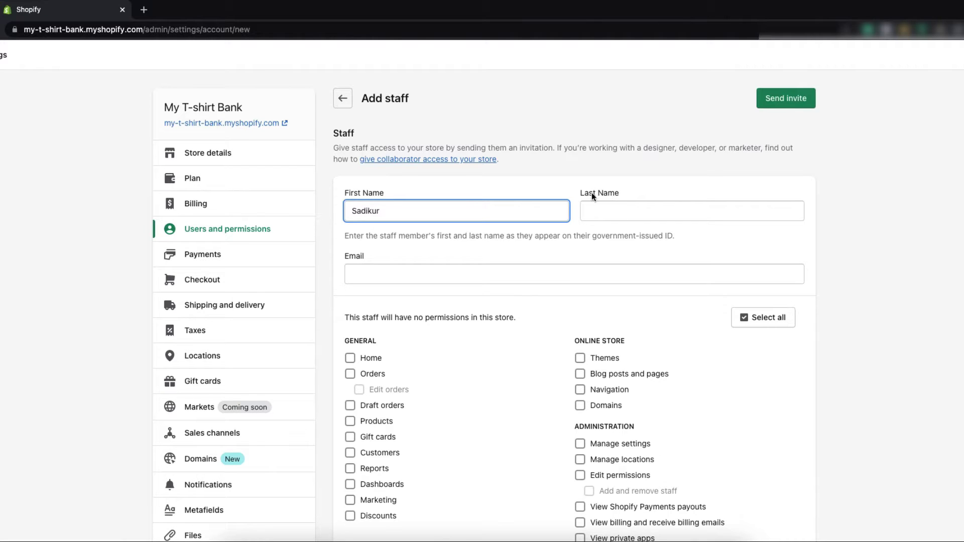
left_click(631, 215)
left_click(467, 274)
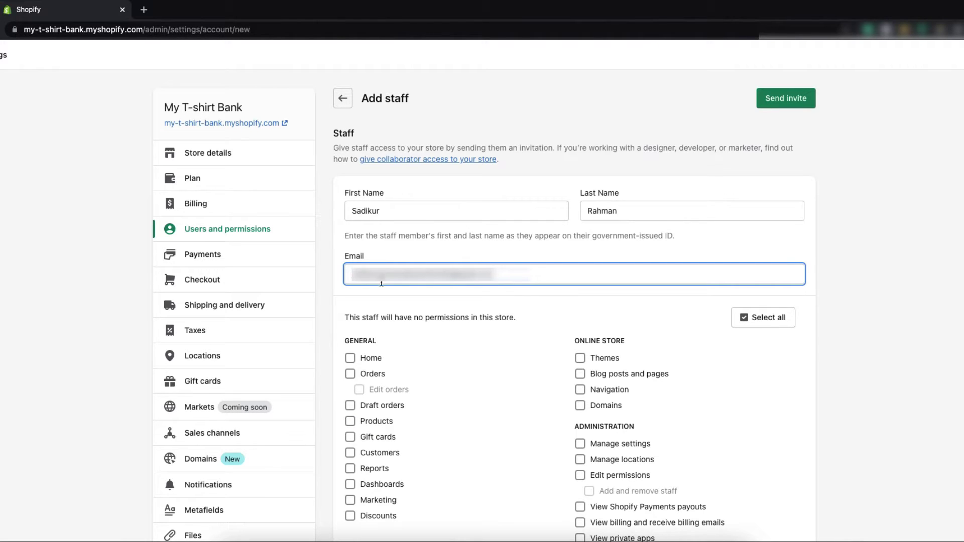
scroll(536, 310, "down", 1)
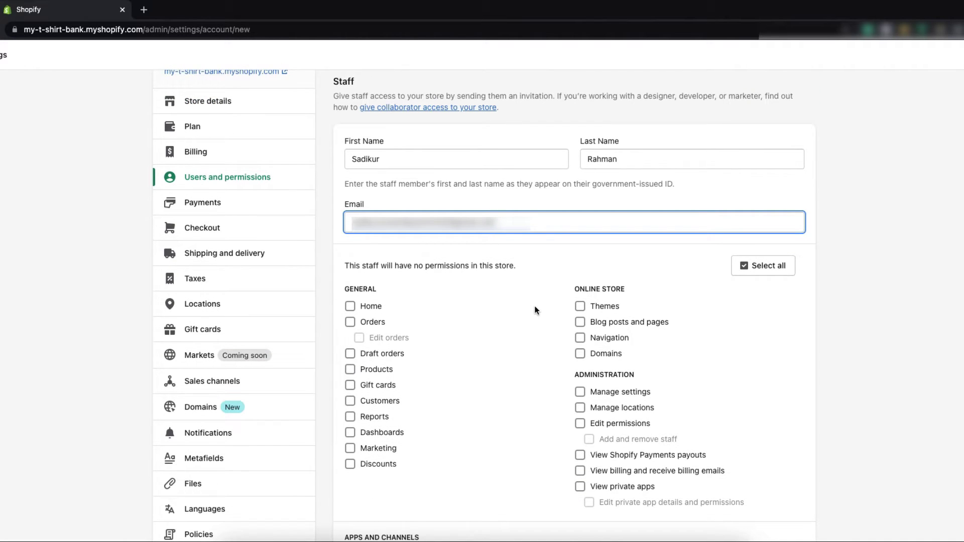
scroll(537, 311, "down", 1)
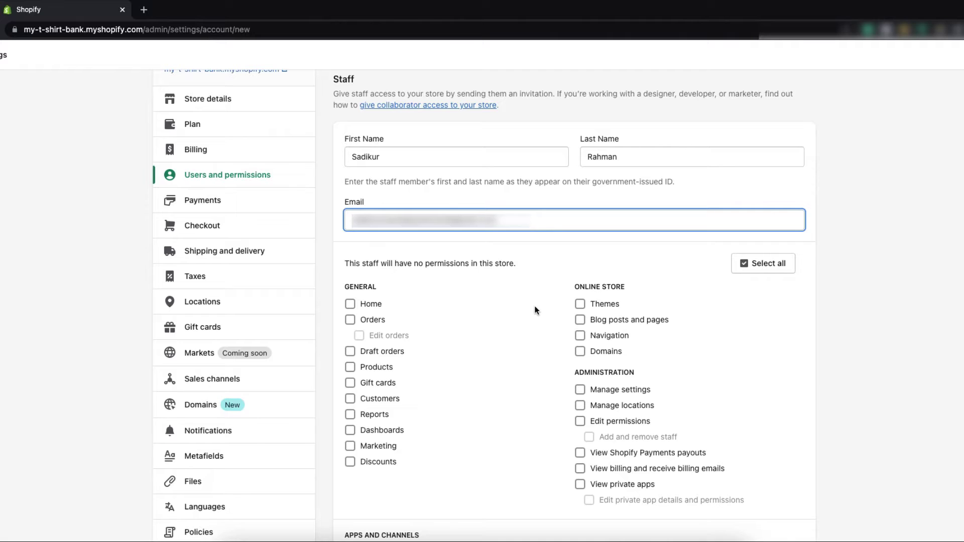
key("BackSpace")
key("BackSpace")
left_click(759, 268)
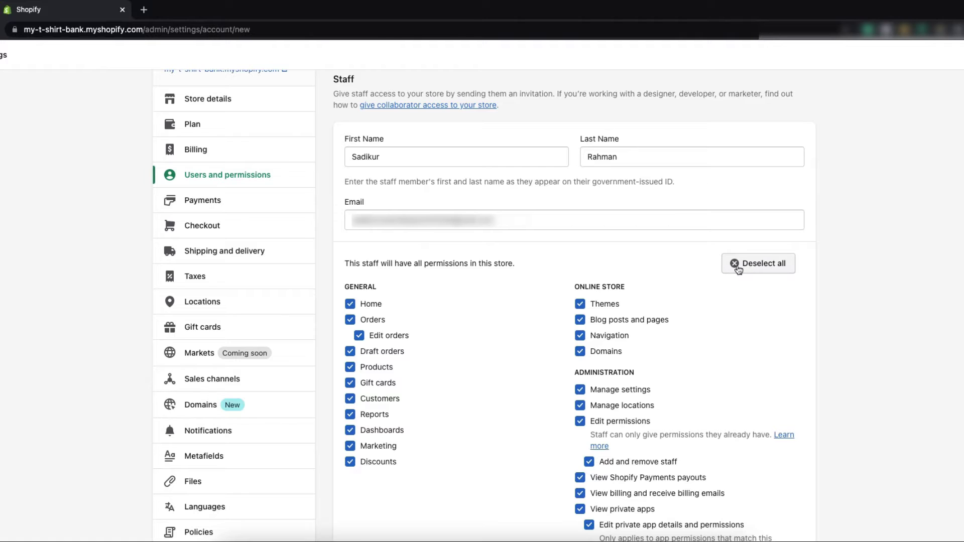
left_click(741, 264)
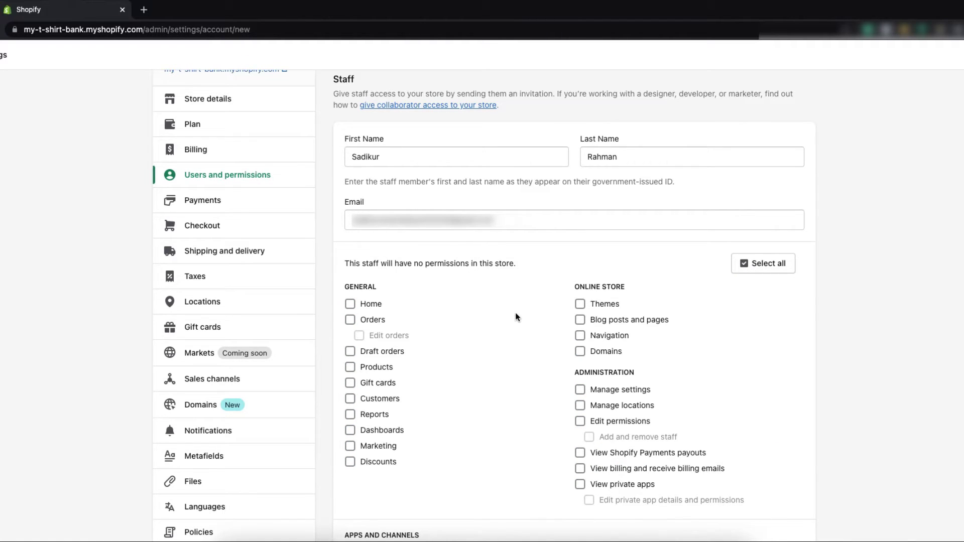
left_click(581, 320)
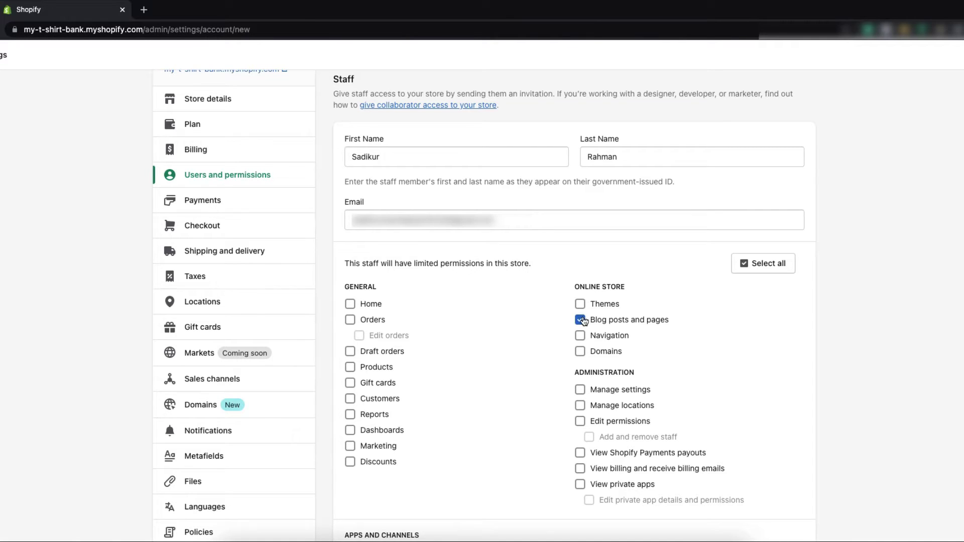
left_click(581, 335)
left_click(580, 320)
left_click(580, 336)
scroll(526, 324, "down", 1)
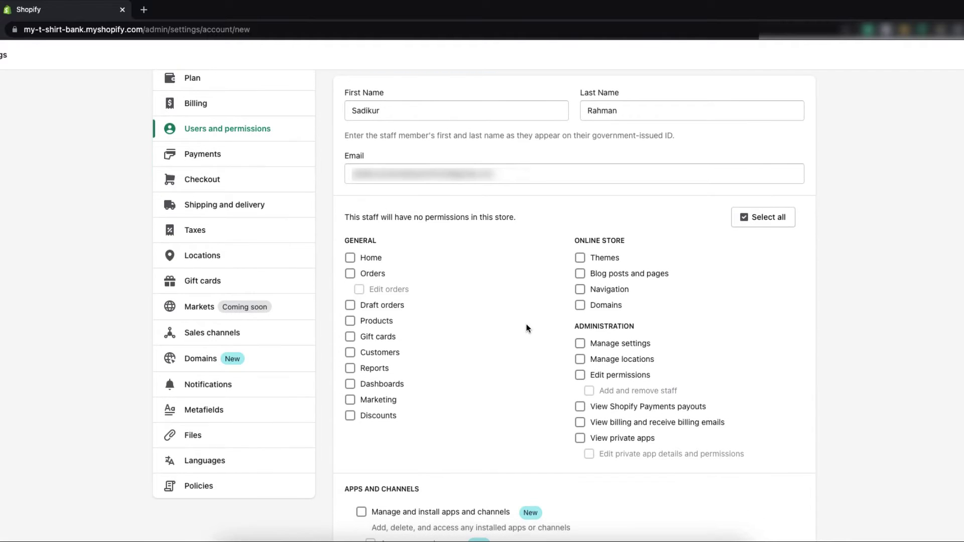
left_click(350, 400)
left_click(351, 354)
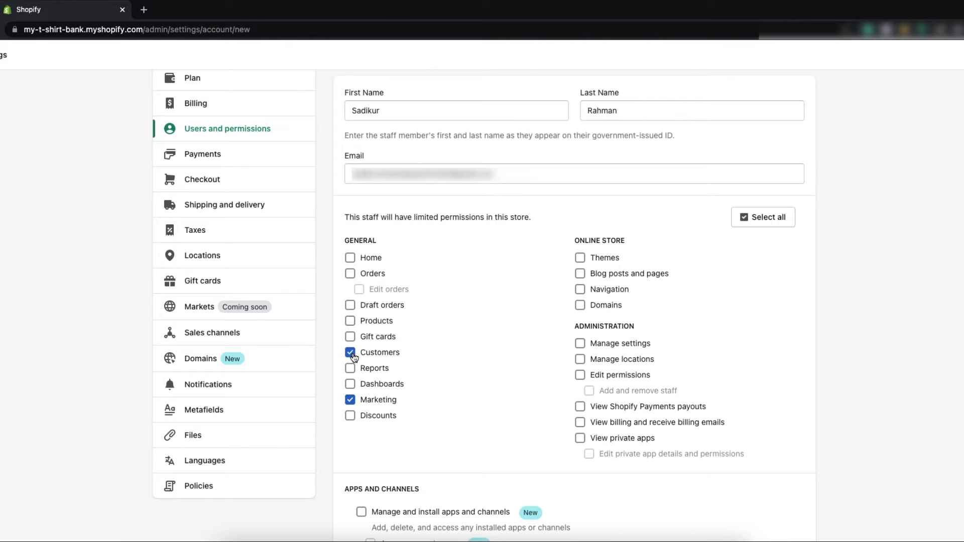
left_click(355, 418)
left_click(355, 418)
left_click(351, 400)
left_click(361, 351)
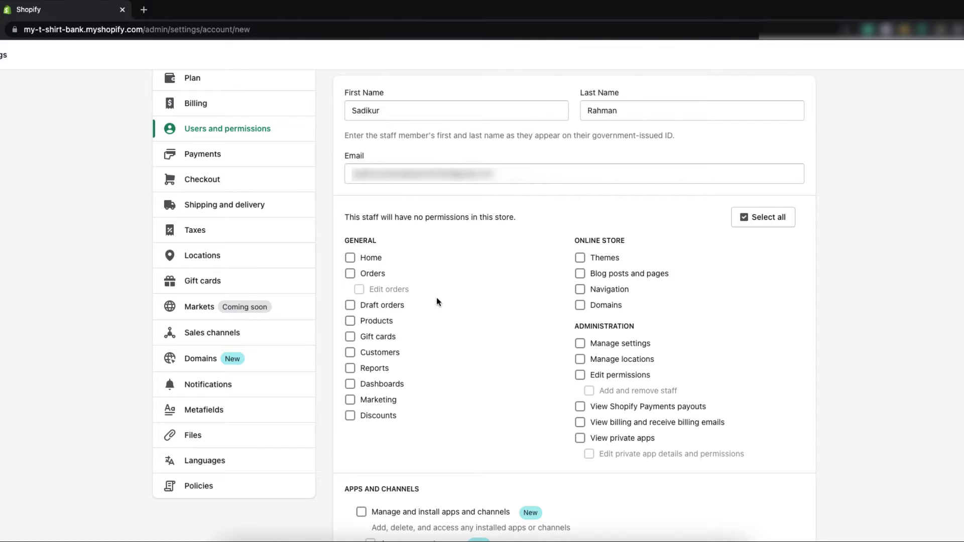
left_click(351, 274)
left_click(359, 290)
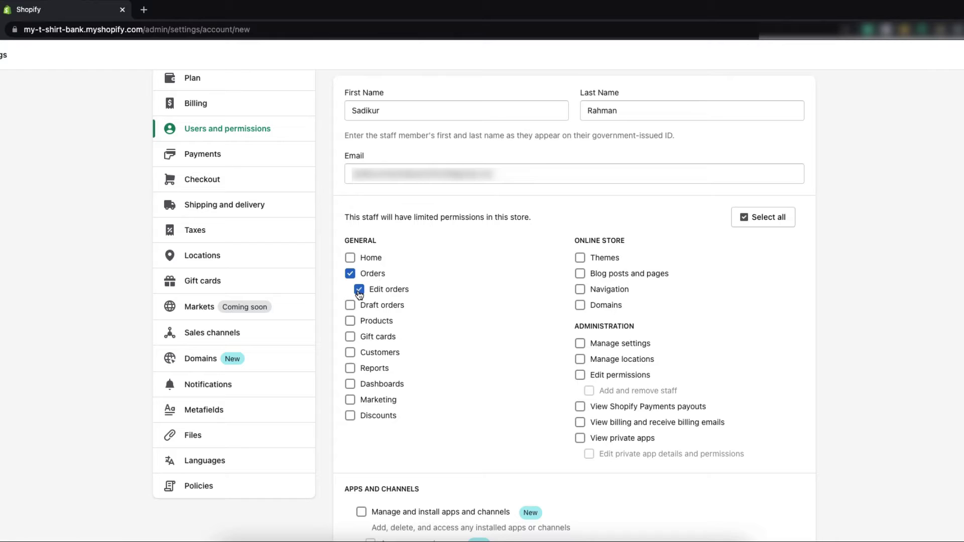
left_click(351, 321)
left_click(351, 370)
left_click(351, 370)
left_click(352, 322)
left_click(363, 291)
left_click(350, 273)
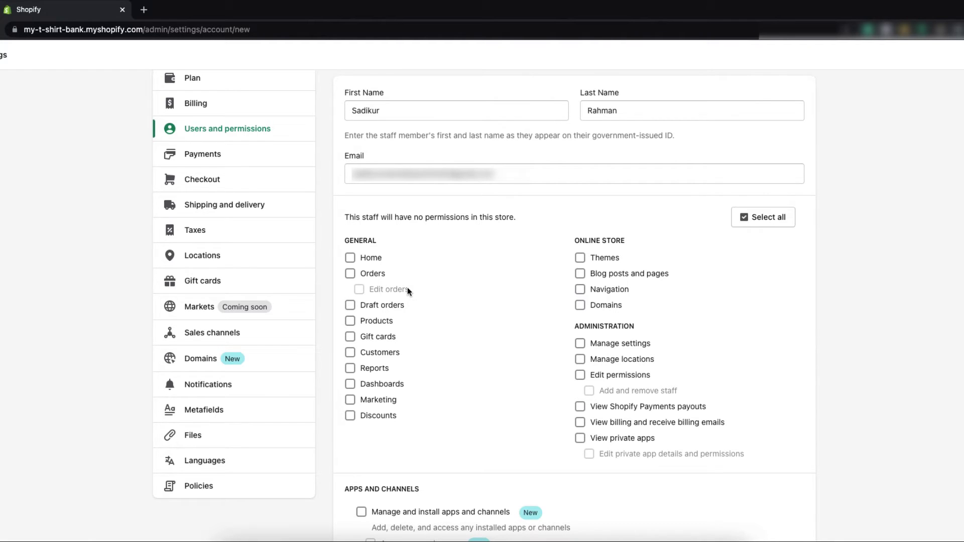
- Tick Home, Gift cards, Themes, Manage locations, and Manage and install apps and channels
scroll(455, 327, "down", 2)
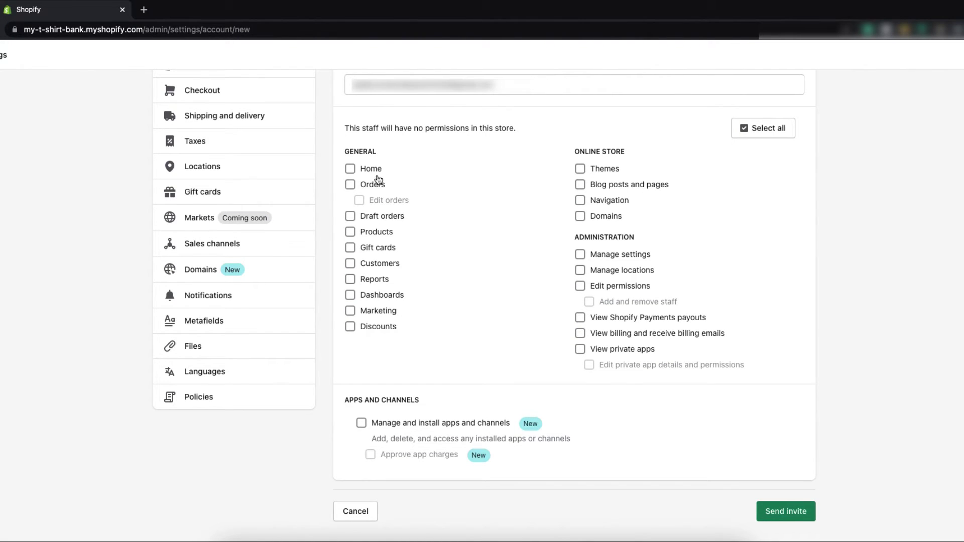
left_click(352, 170)
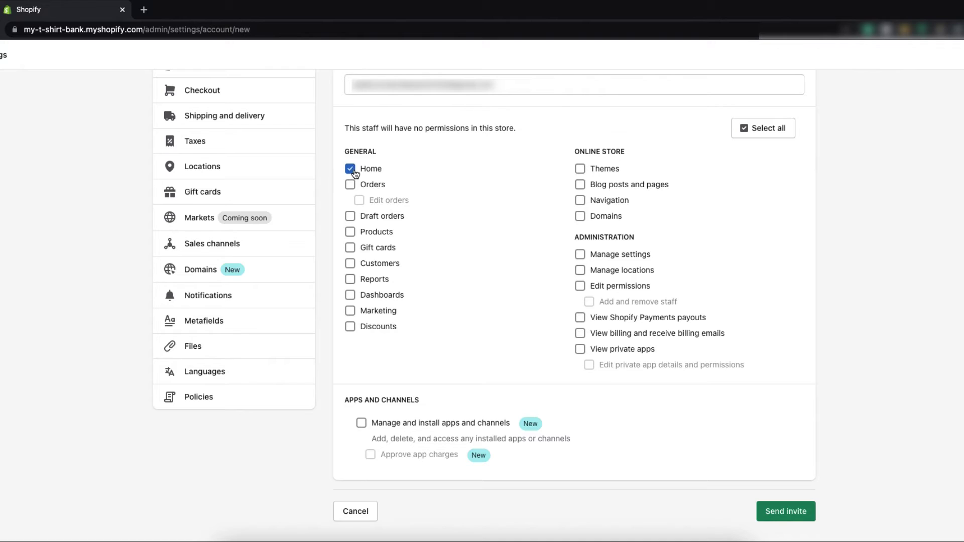
left_click(352, 248)
left_click(583, 170)
left_click(581, 271)
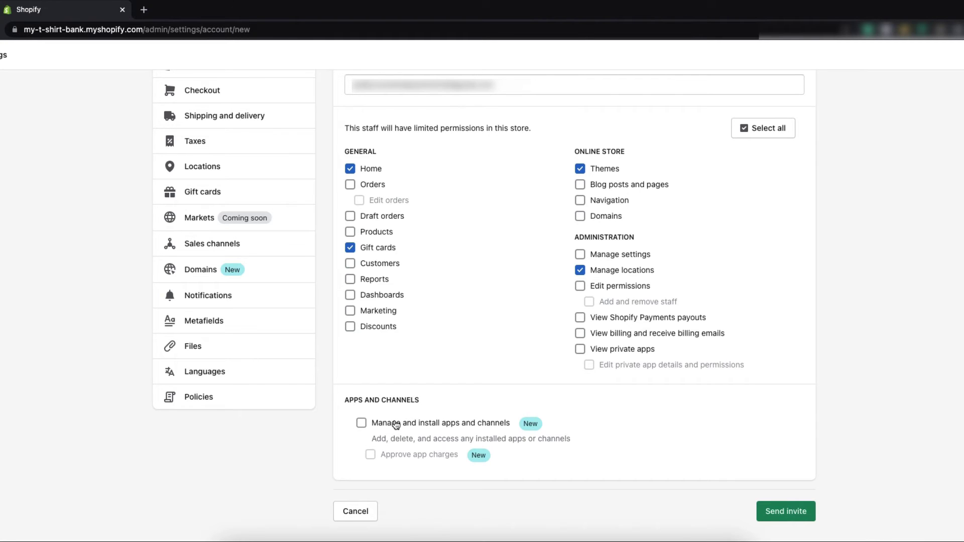
left_click(362, 424)
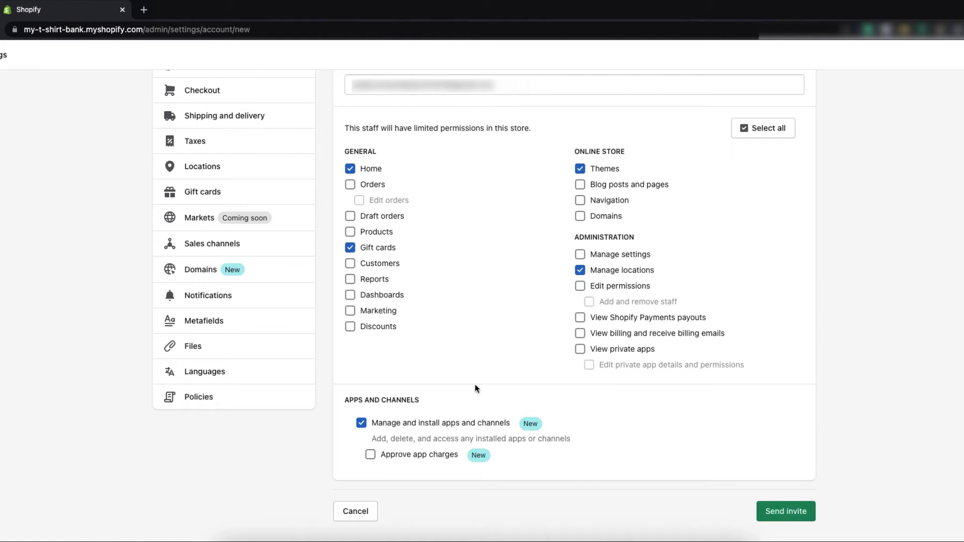
scroll(543, 405, "up", 4)
scroll(543, 405, "down", 4)
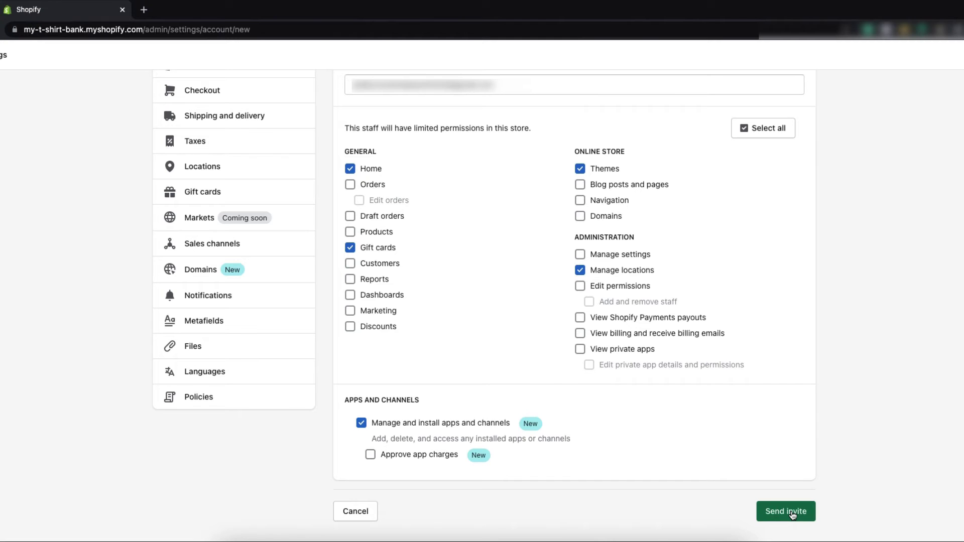
- Send the staff invitation and view the new staff member's entry
left_click(792, 515)
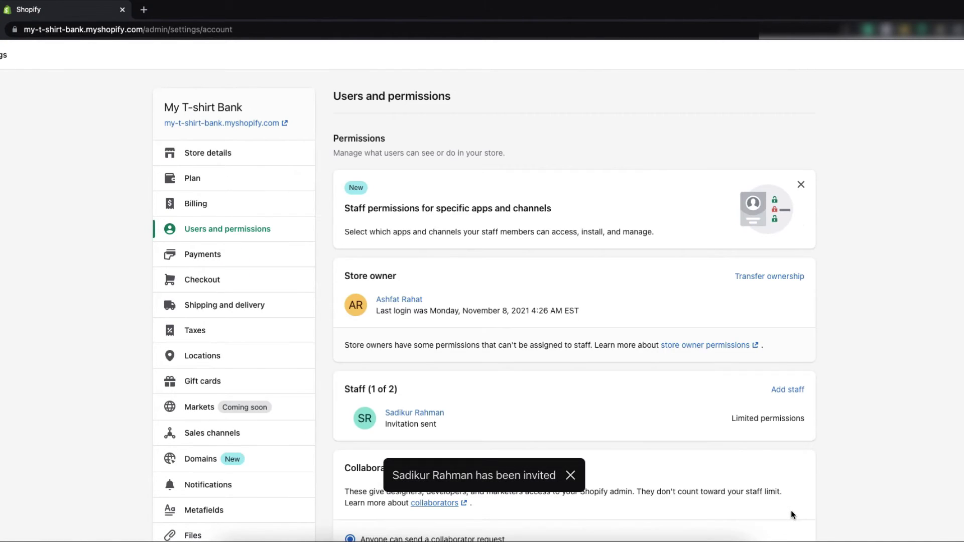
scroll(631, 426, "down", 2)
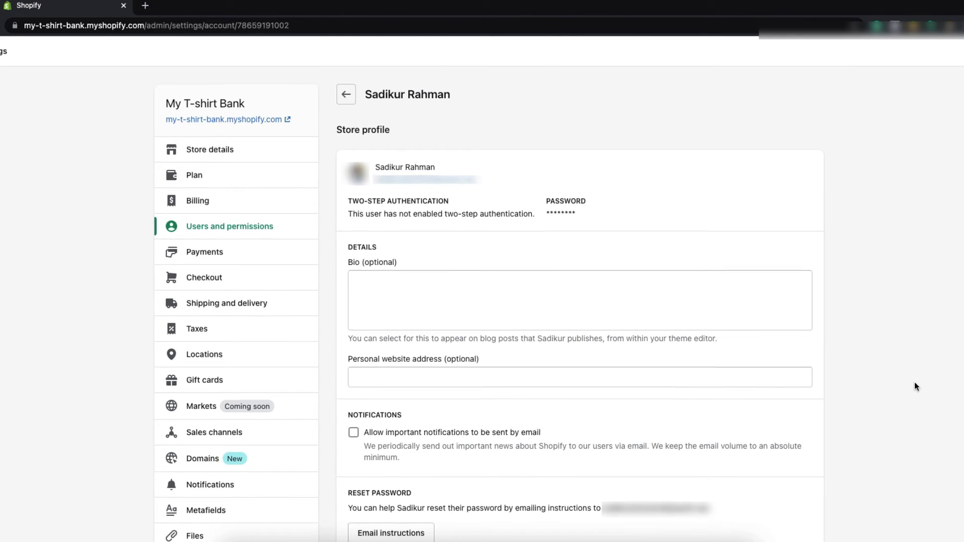
- Scroll the staff profile to its Permissions: Home, Gift cards, Themes, Manage locations, apps and channels
scroll(915, 383, "down", 3)
scroll(914, 383, "up", 3)
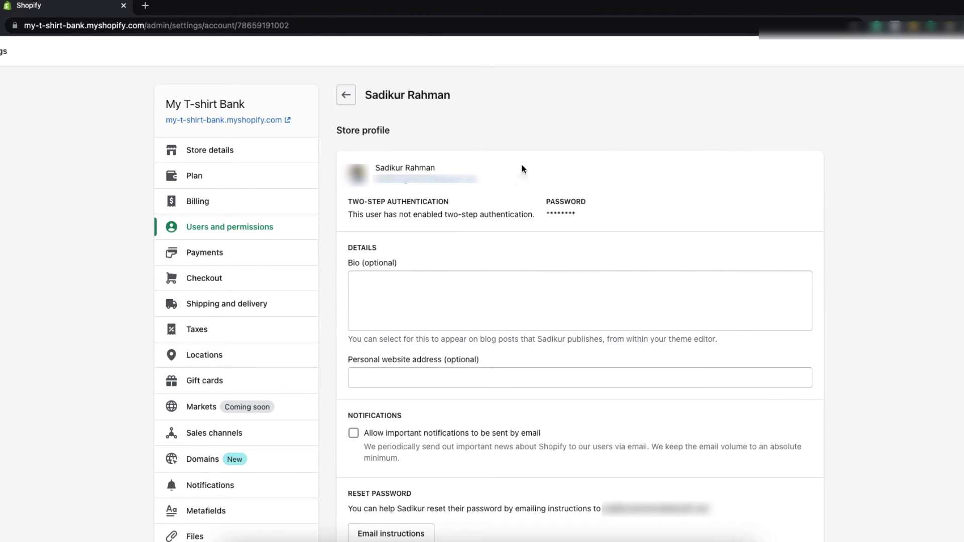
scroll(730, 289, "down", 1)
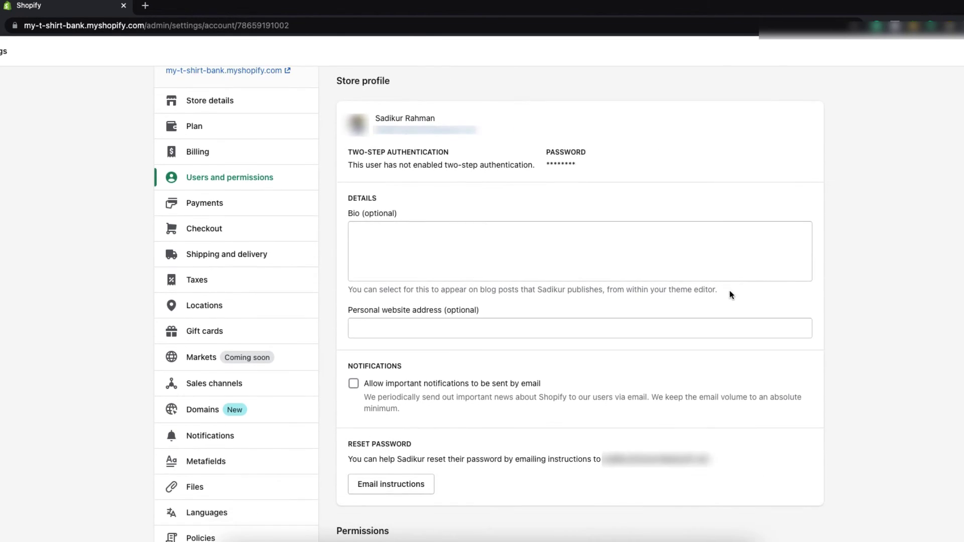
scroll(731, 295, "down", 1)
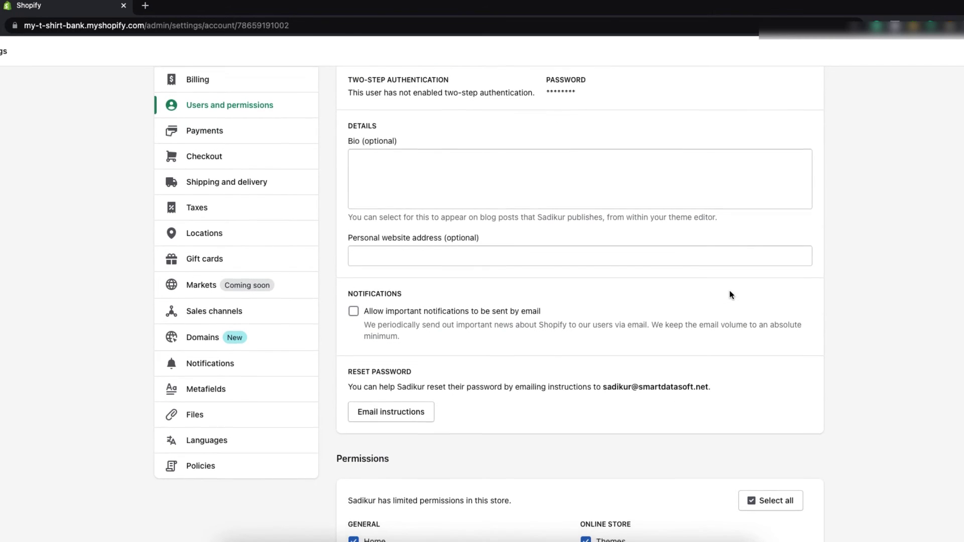
scroll(732, 294, "down", 1)
scroll(729, 299, "down", 2)
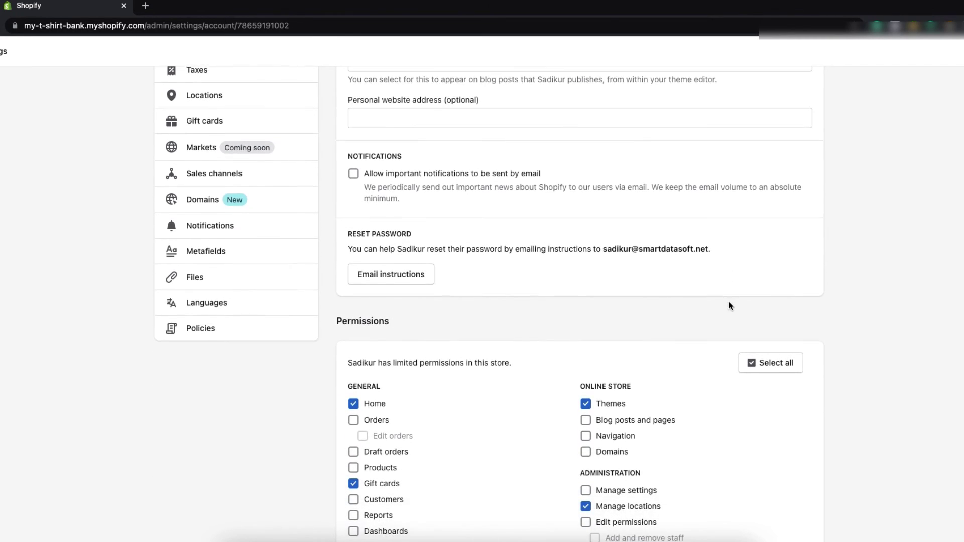
scroll(726, 309, "down", 2)
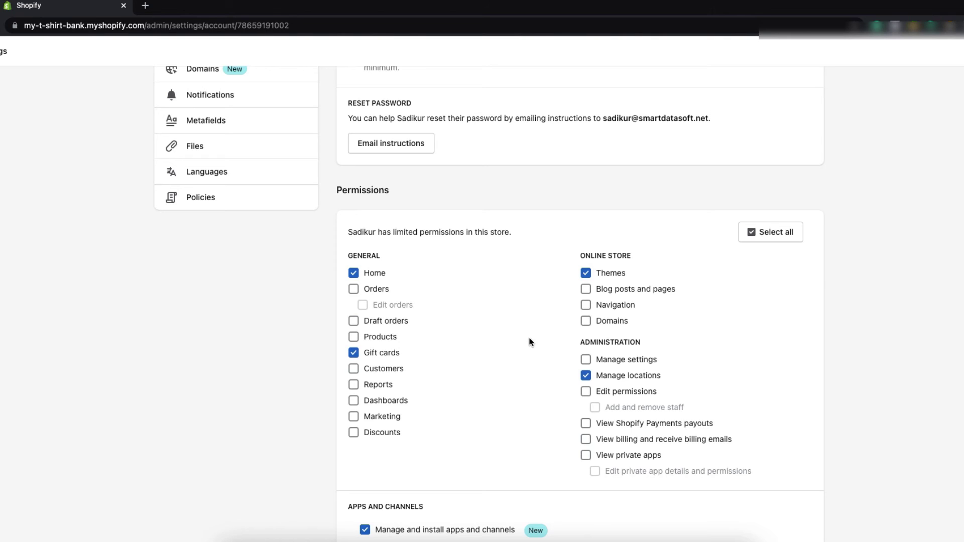
- Check Reports and Dashboards, and uncheck Themes and Home in the staff member's permissions
left_click(355, 387)
left_click(355, 401)
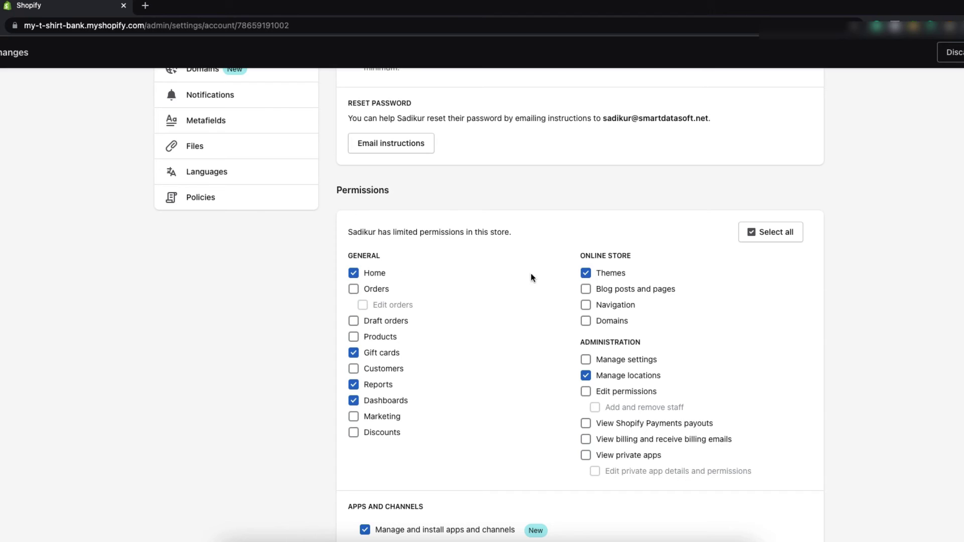
left_click(587, 275)
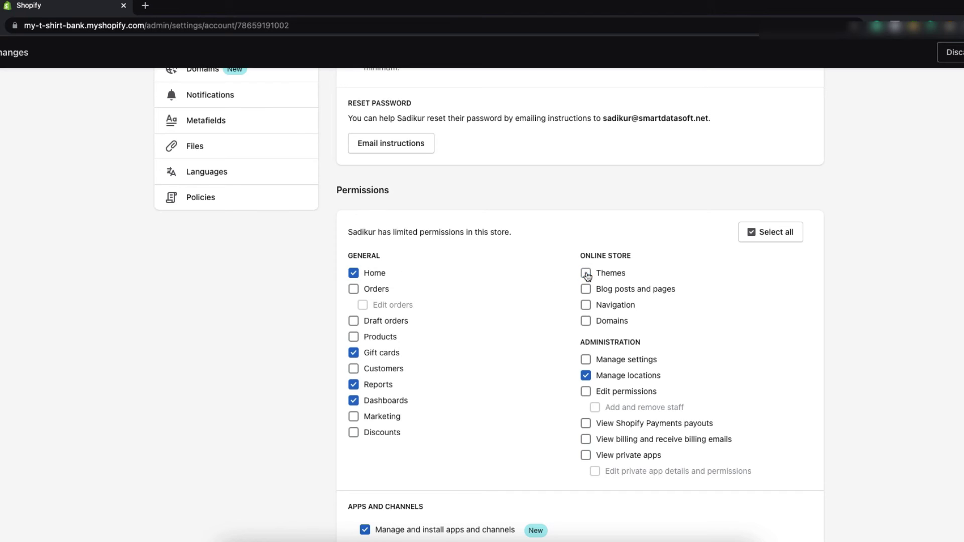
left_click(354, 274)
scroll(509, 354, "down", 3)
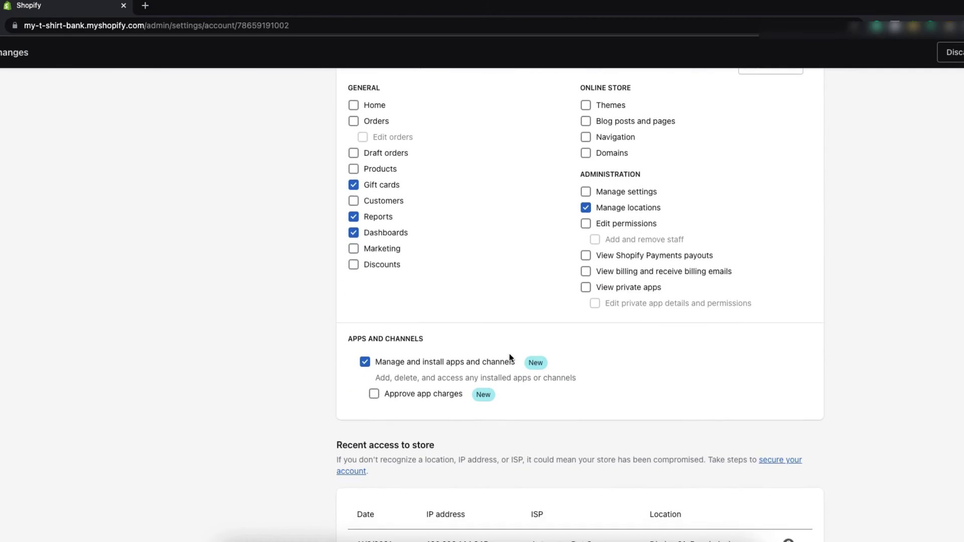
scroll(509, 353, "down", 2)
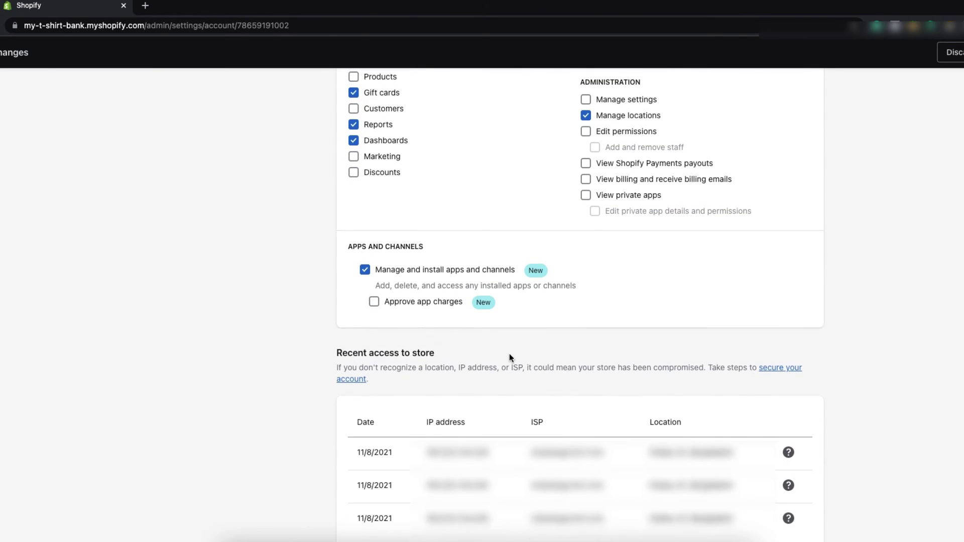
scroll(509, 357, "down", 2)
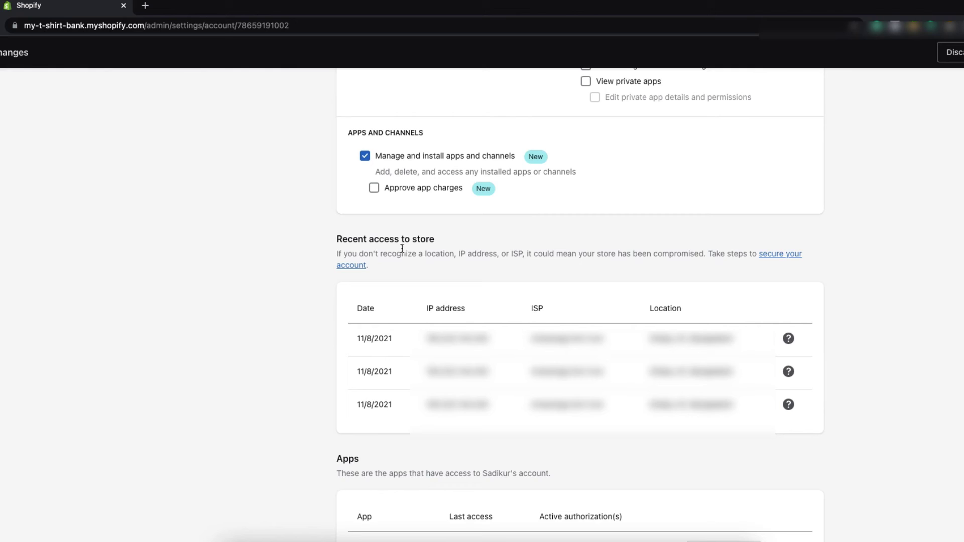
scroll(572, 401, "down", 1)
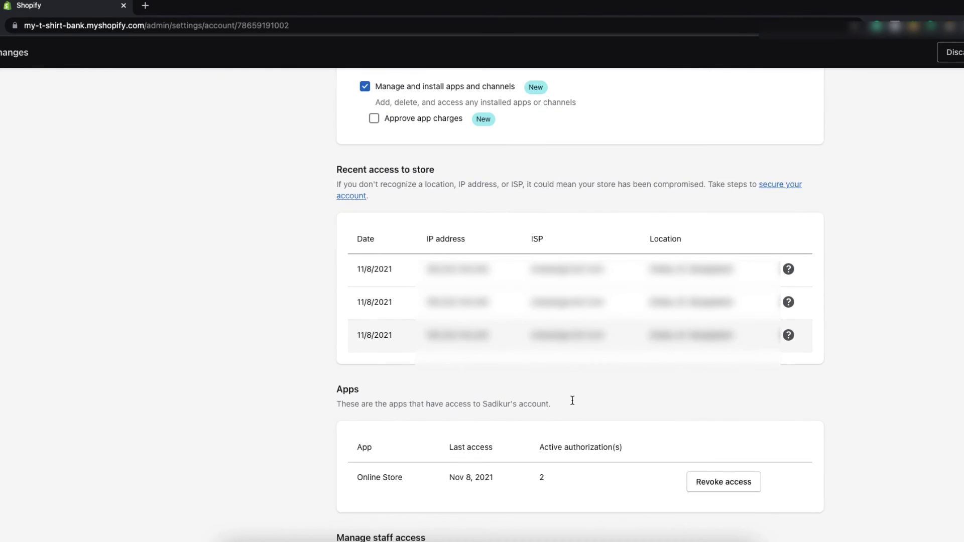
scroll(572, 401, "down", 1)
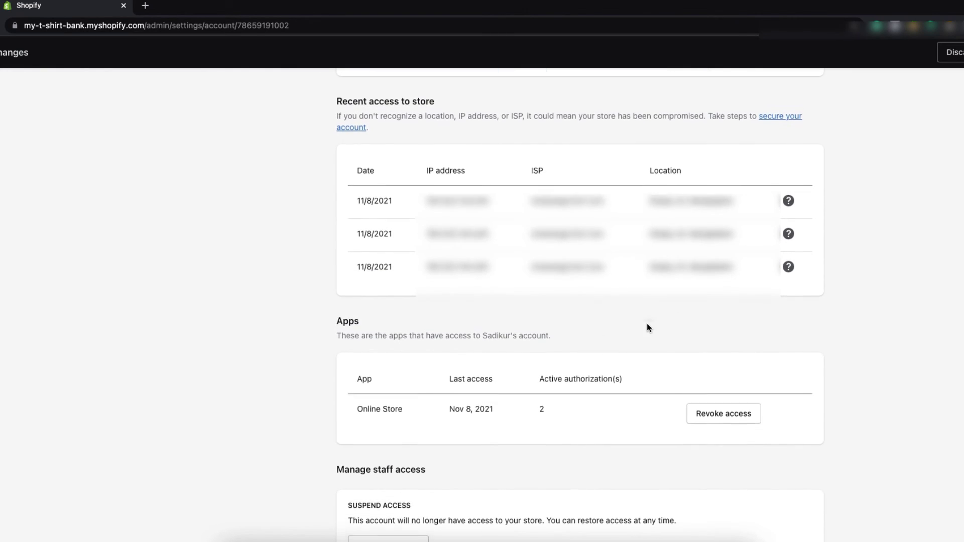
scroll(647, 328, "down", 1)
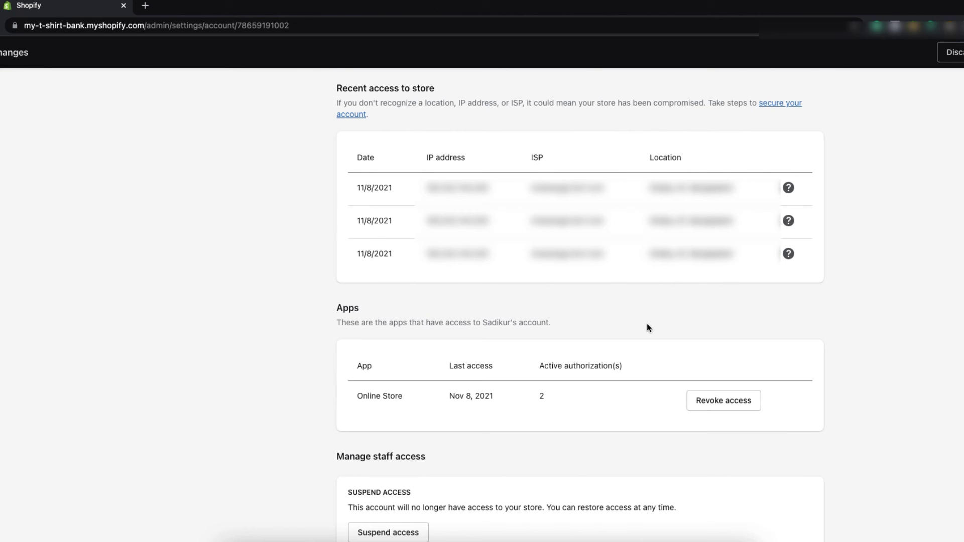
scroll(648, 327, "down", 1)
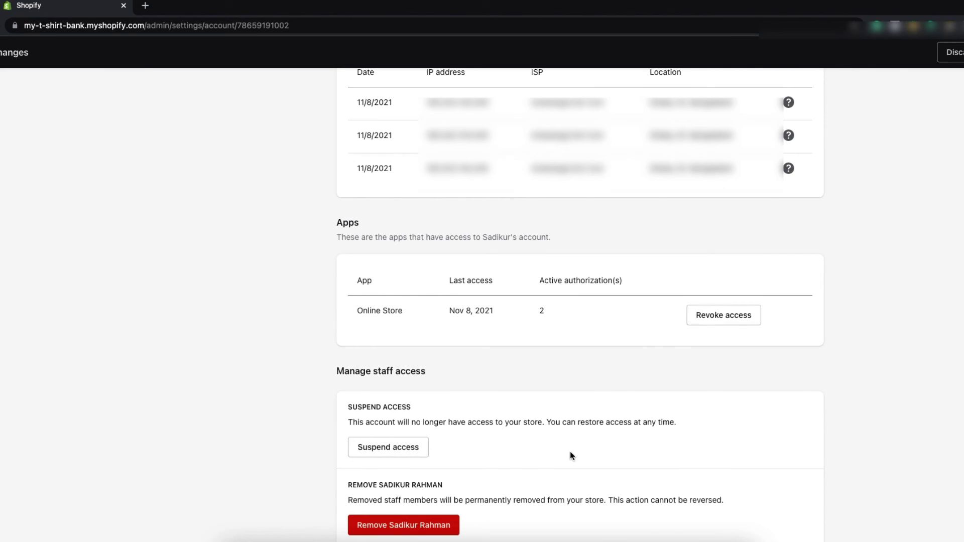
scroll(570, 453, "down", 1)
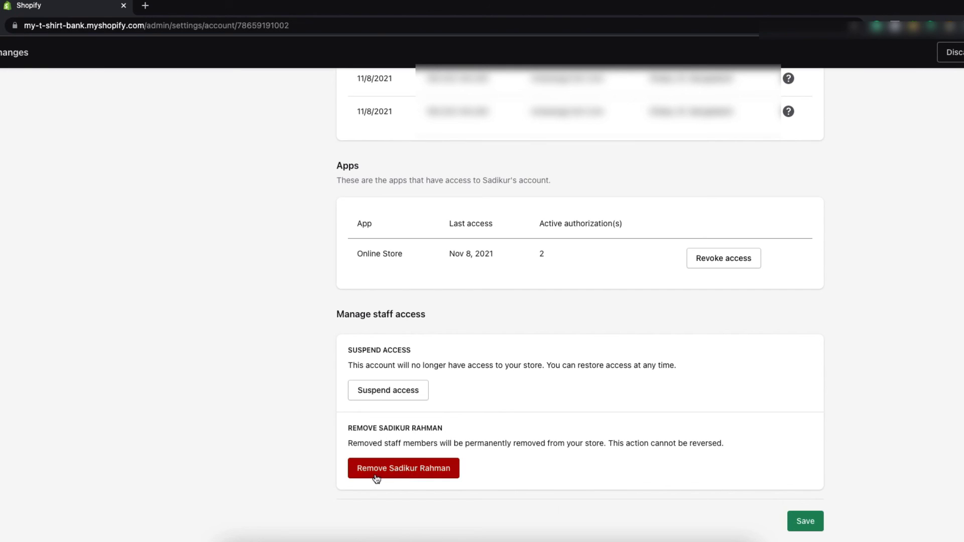
scroll(598, 433, "up", 2)
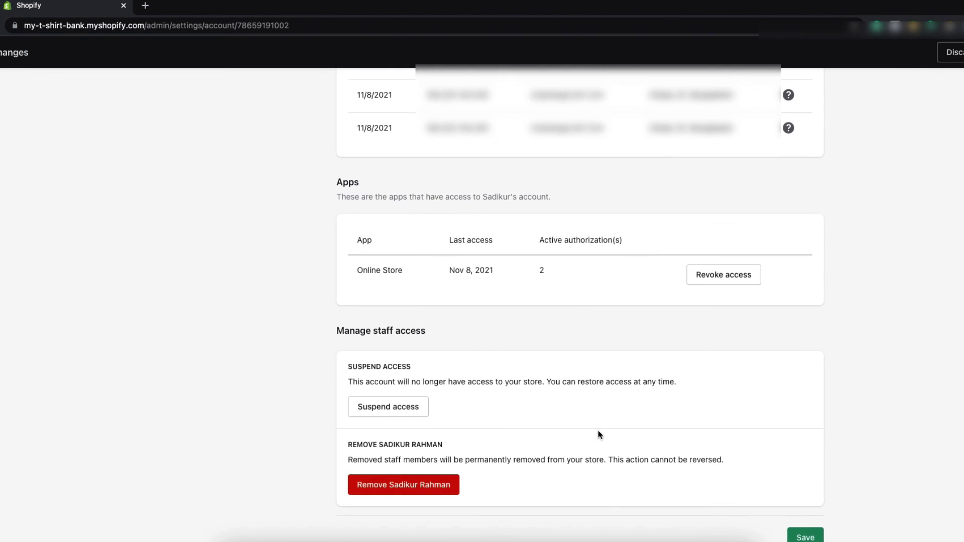
scroll(598, 431, "up", 1)
scroll(598, 435, "up", 2)
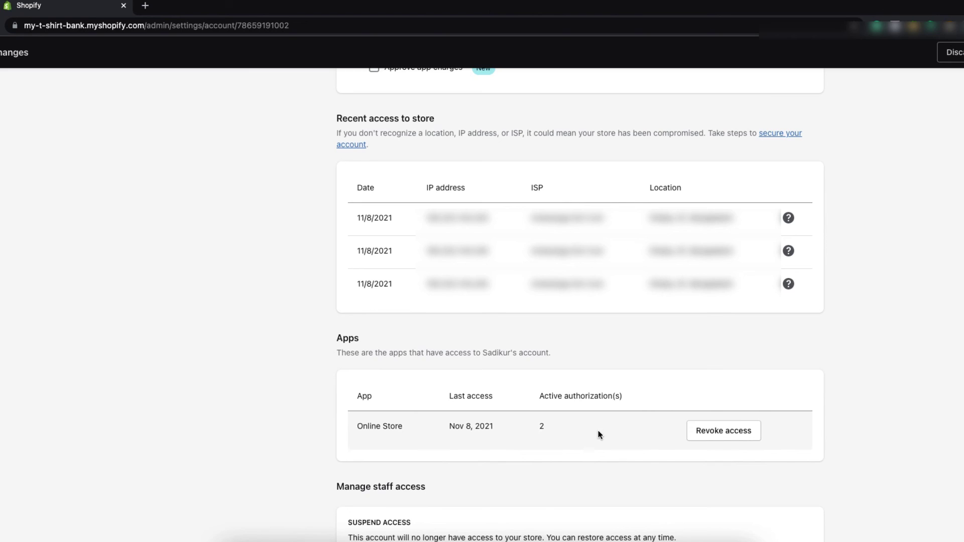